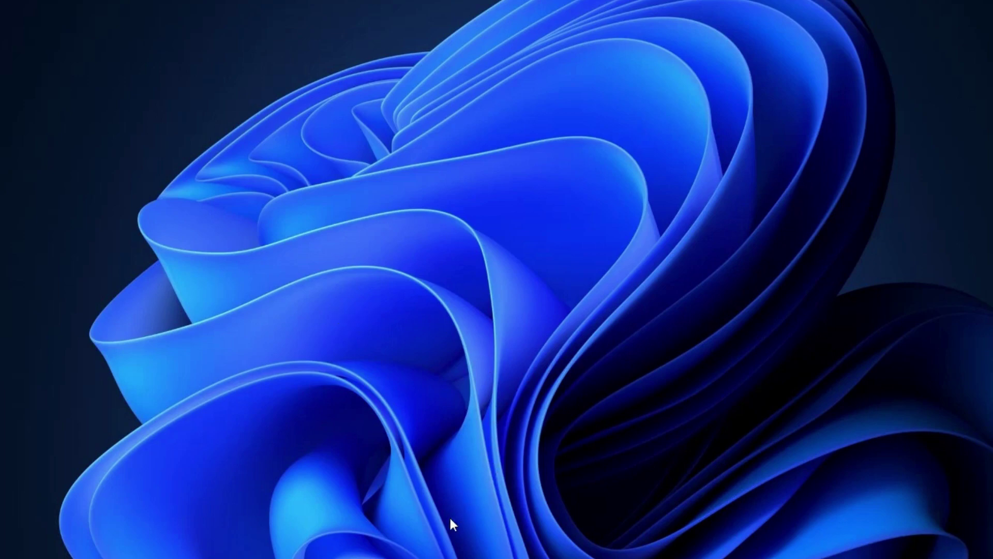
Step: Search Windows for 'cmd' and launch Command Prompt as administrator
key("super+s")
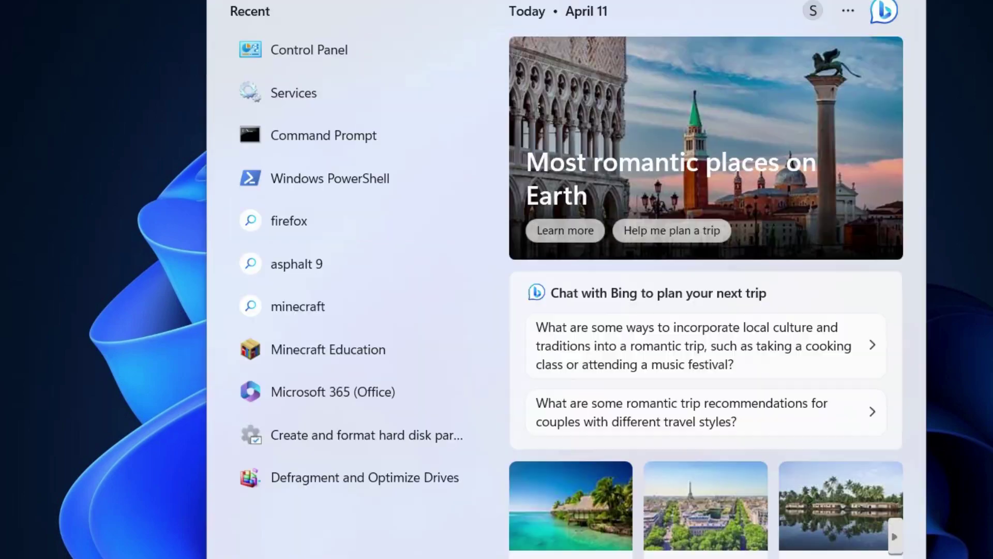
type("cmd")
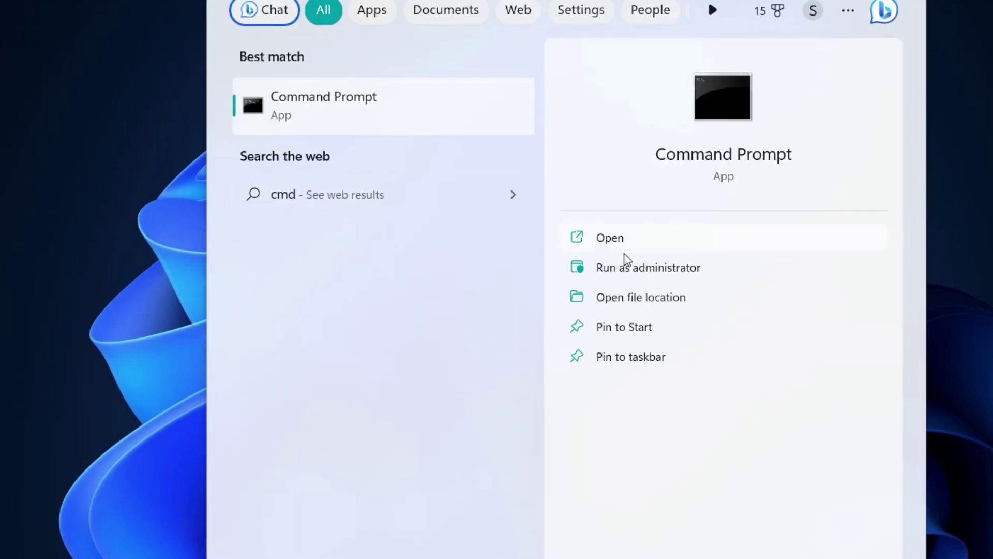
left_click(628, 268)
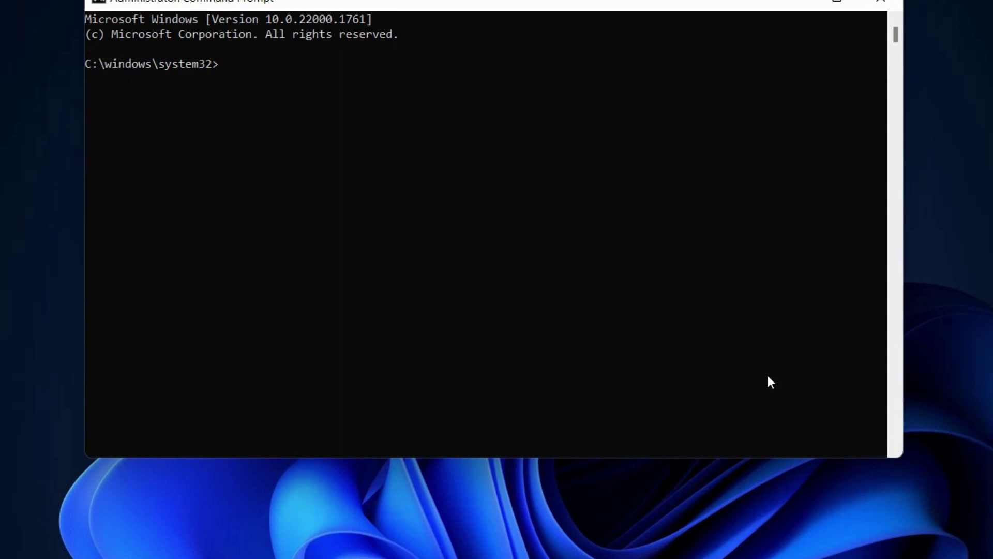
Step: Edit the Notepad command to read 'chkdsk D: /f', select the line, and return to Command Prompt
key("alt+Tab")
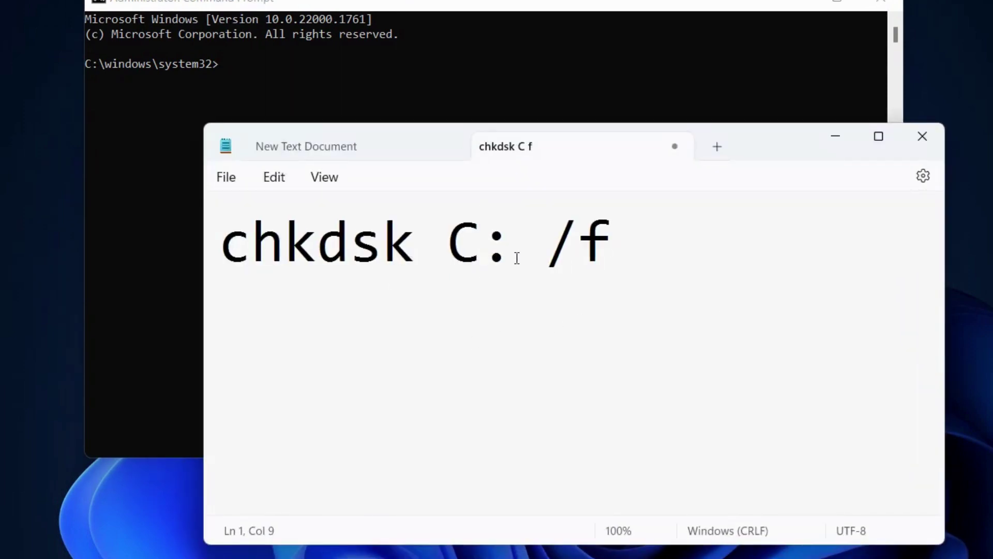
left_click_drag(455, 246, 476, 246)
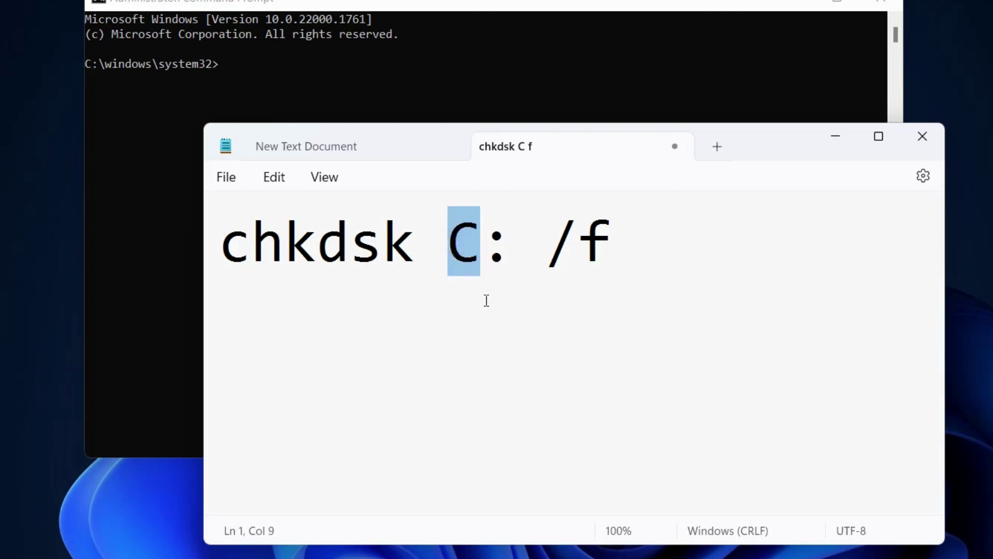
type("D")
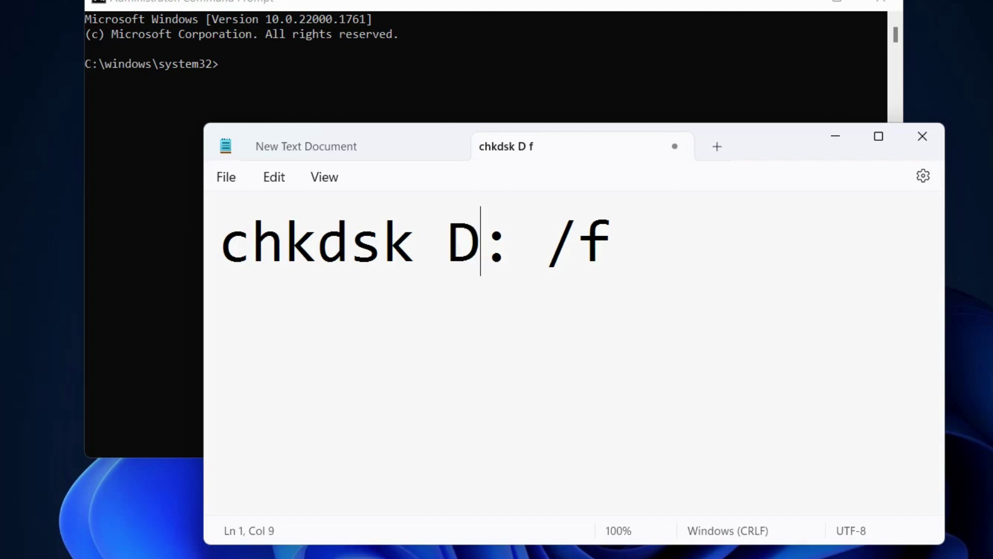
key("BackSpace")
type("E")
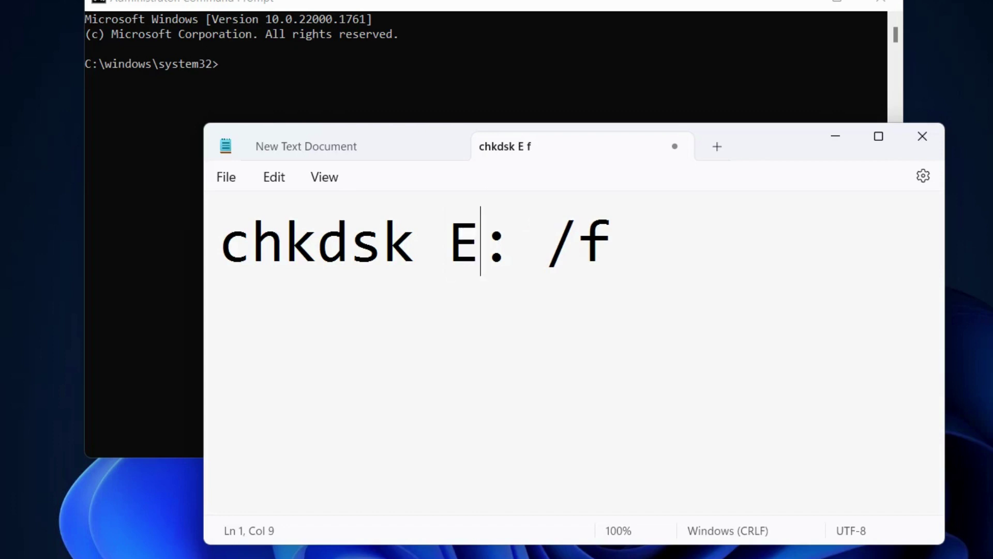
key("BackSpace")
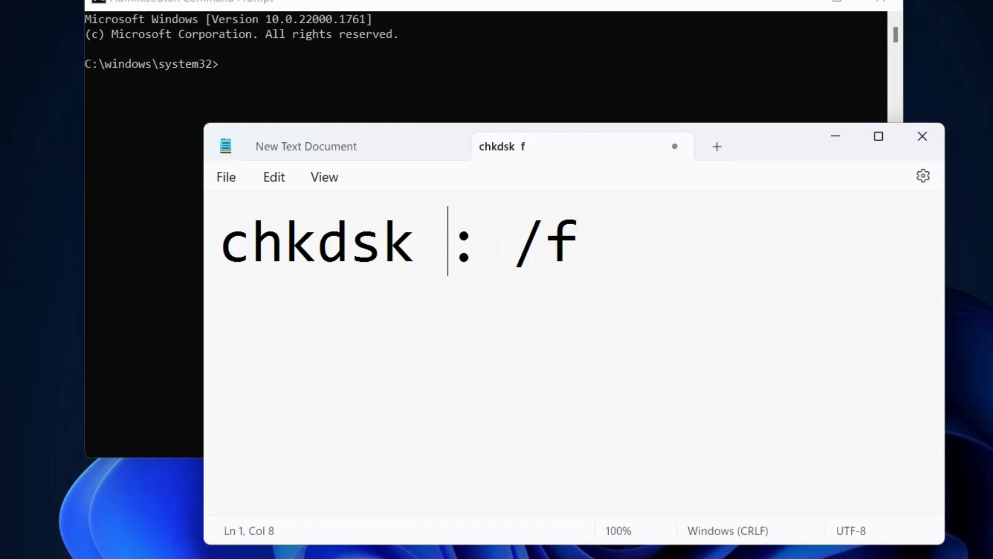
type("D")
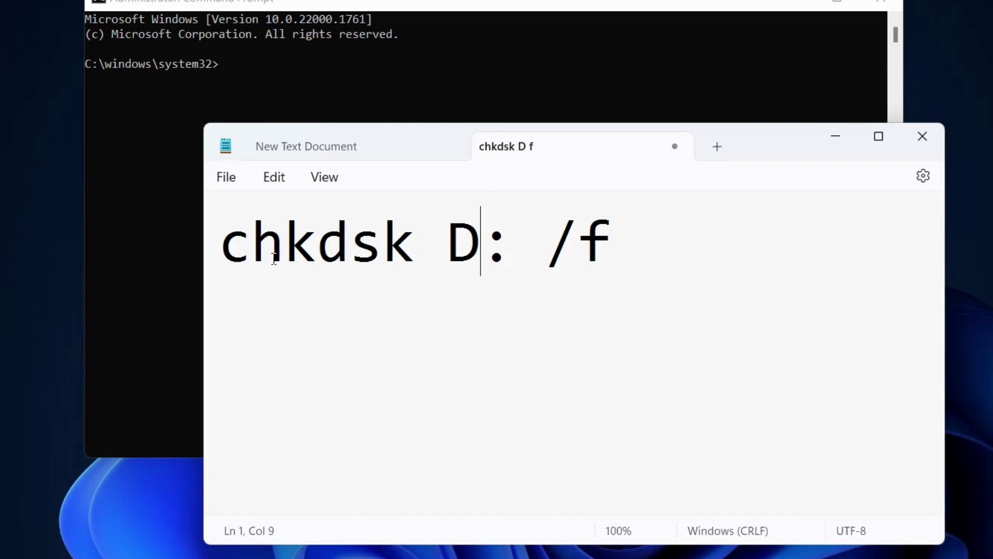
left_click_drag(230, 247, 607, 216)
key("super+c")
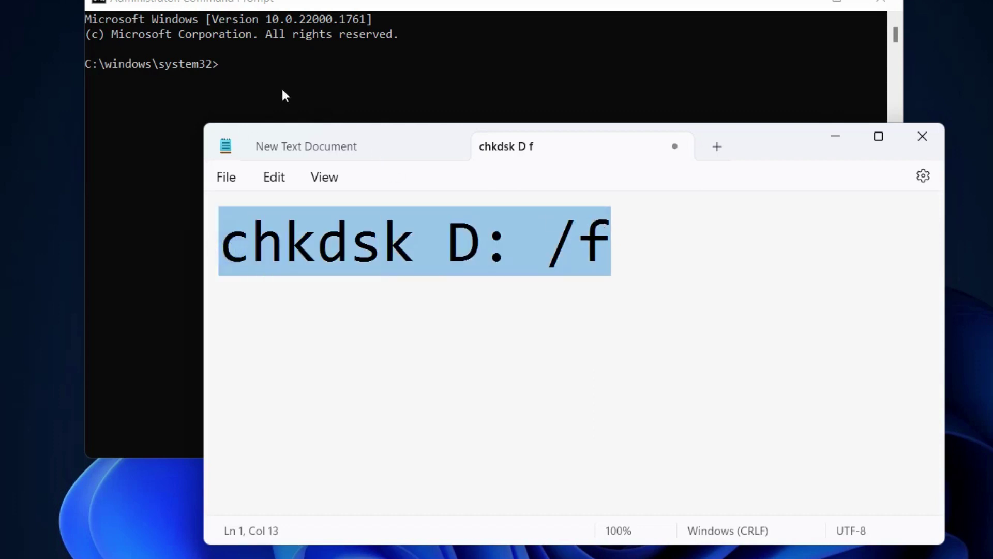
left_click(228, 73)
Step: Paste the chkdsk command, run 'sfc /scannow' at the prompt, and open the Services app
right_click(224, 67)
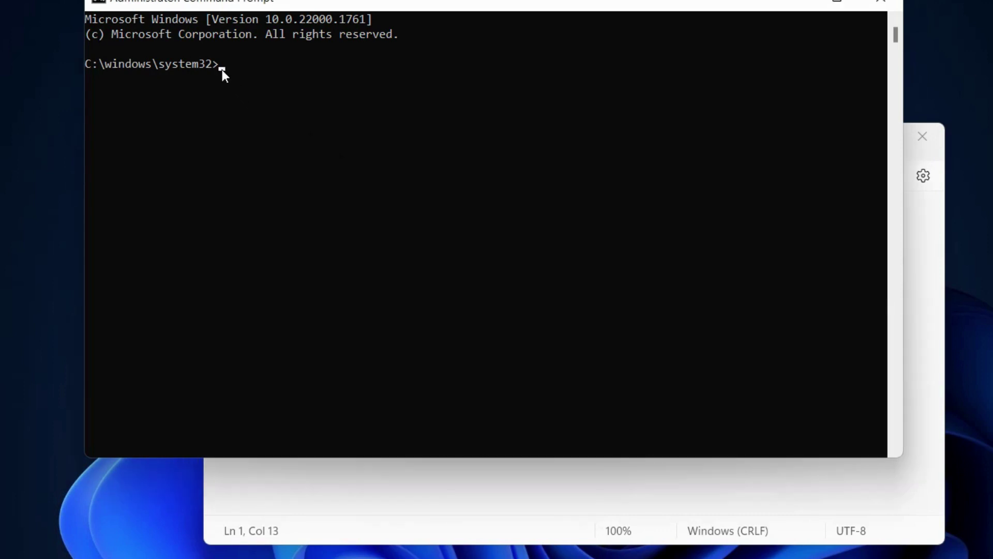
type("can /")
key("BackSpace")
key("BackSpace")
key("BackSpace")
key("BackSpace")
key("BackSpace")
key("BackSpace")
type("sfc /scannow")
key("Return")
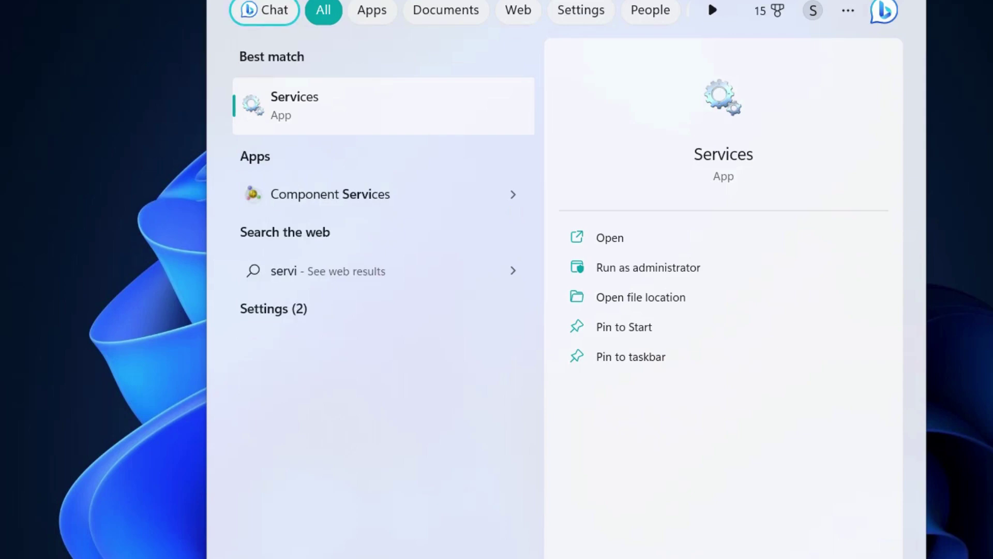
left_click(290, 99)
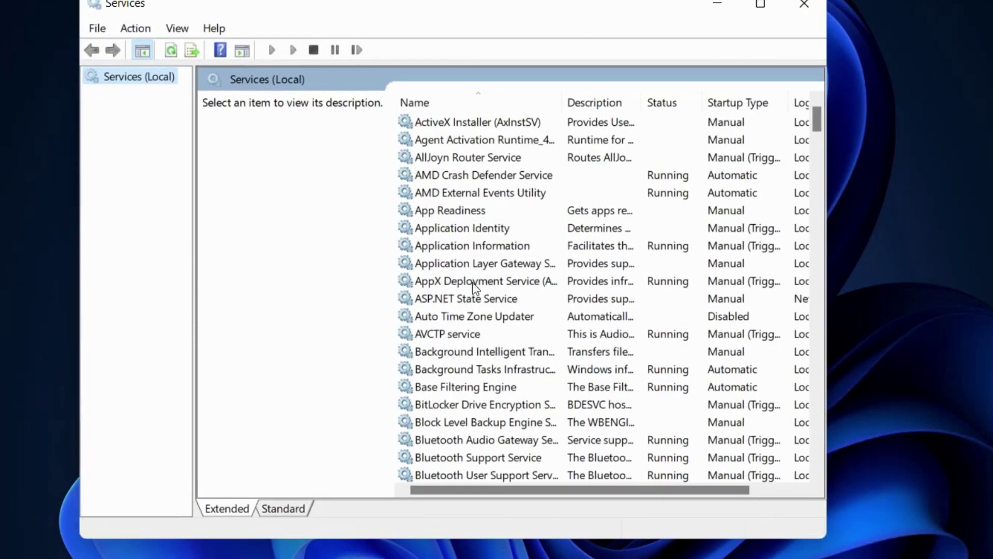
Step: Start the Volume Shadow Copy service
scroll(472, 349, "down", 10)
scroll(472, 348, "down", 20)
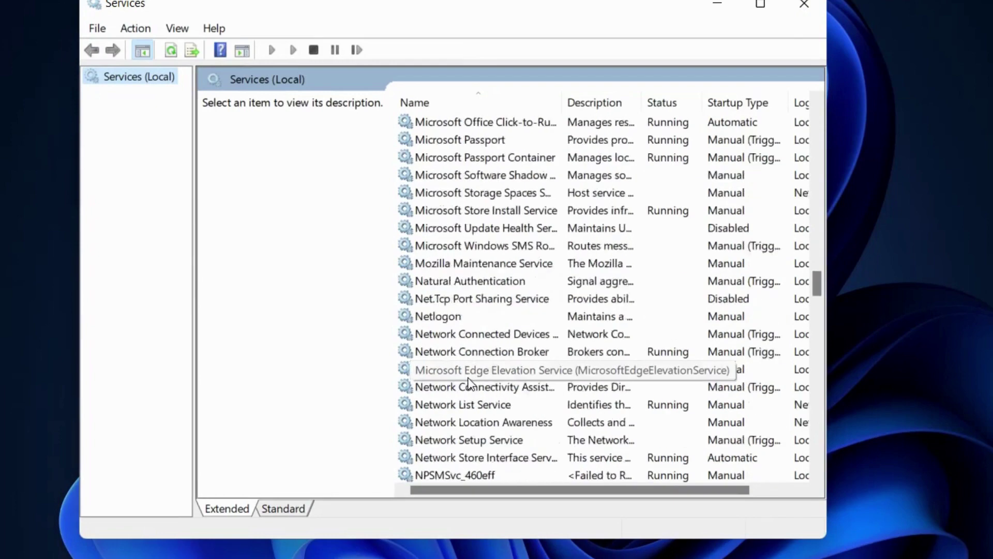
scroll(471, 391, "down", 20)
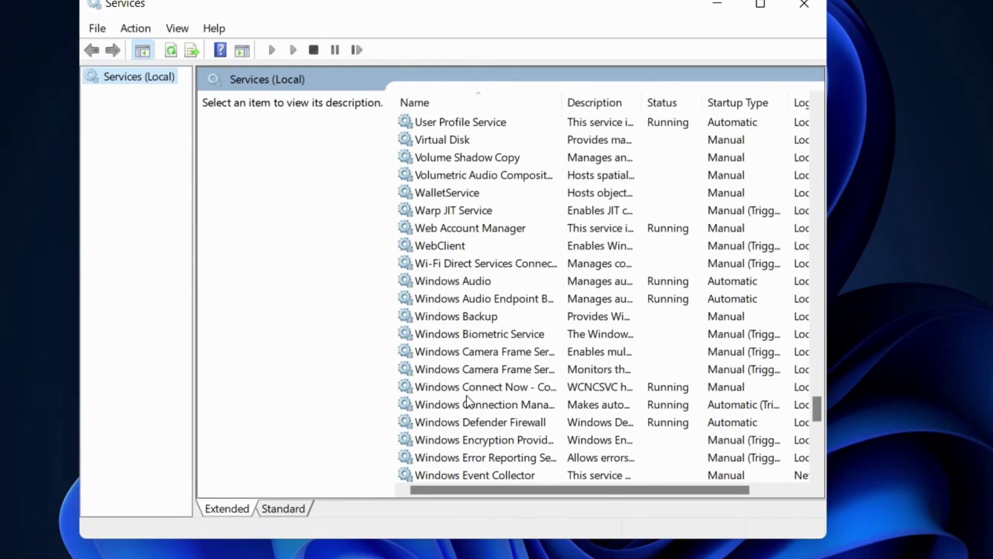
scroll(459, 300, "up", 2)
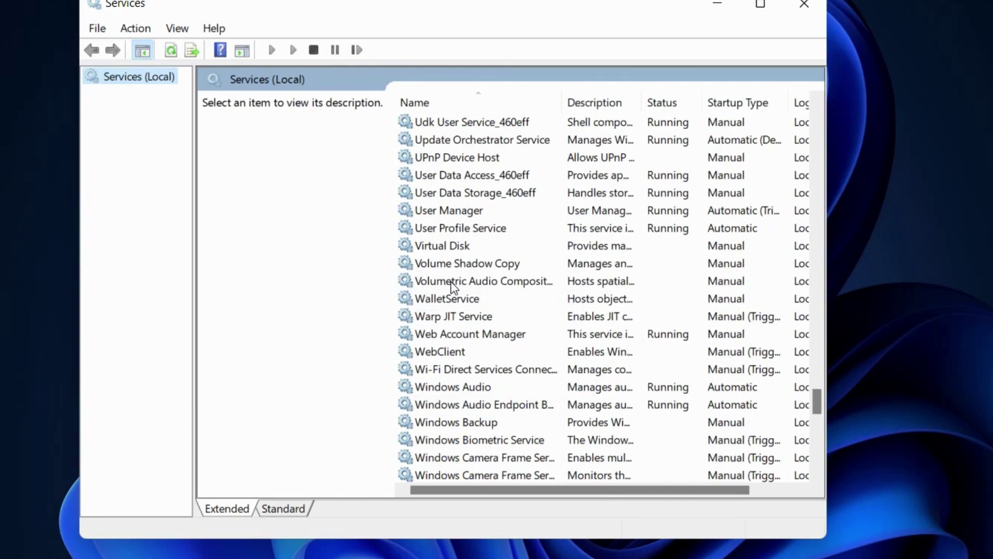
left_click(479, 265)
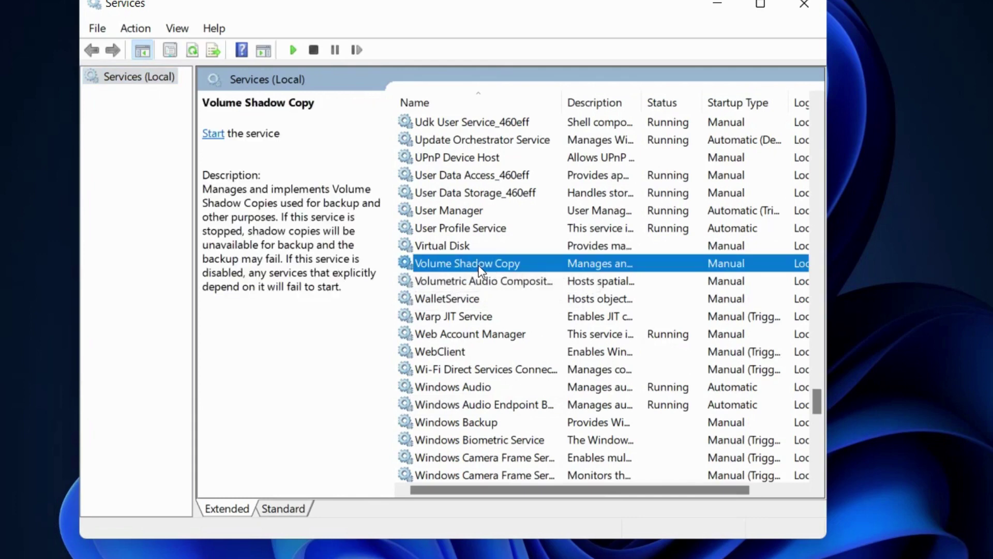
right_click(481, 268)
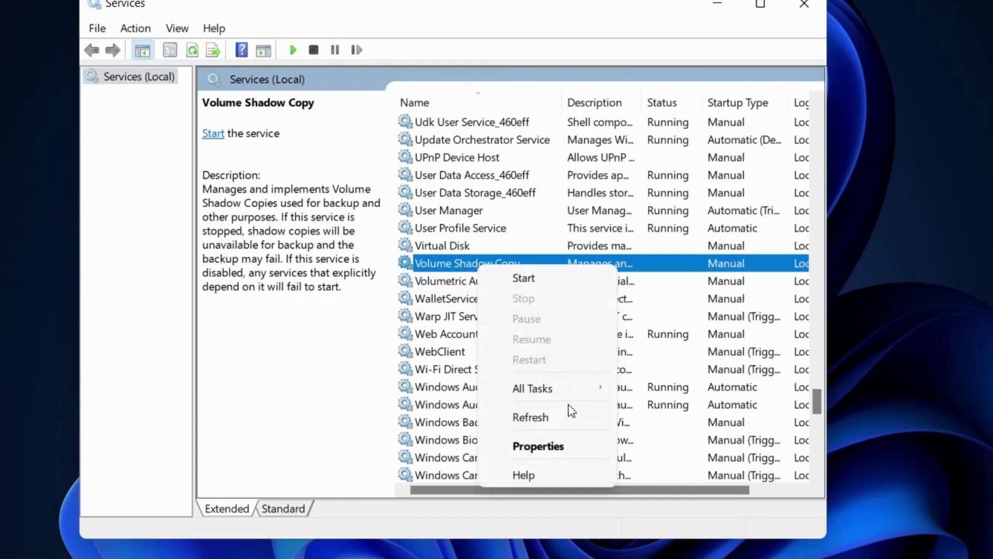
left_click(523, 282)
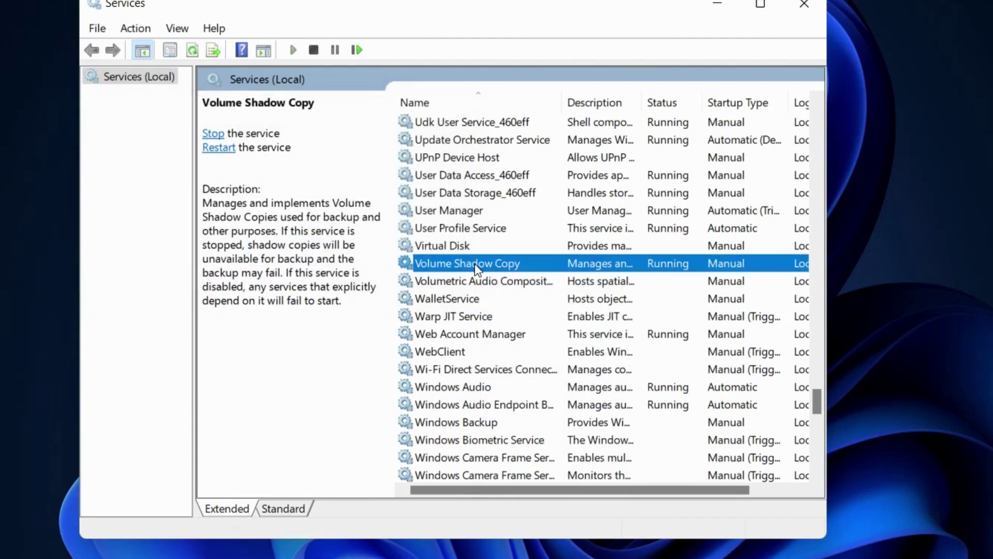
Step: Set the Volume Shadow Copy startup type to Automatic and apply it
double_click(476, 267)
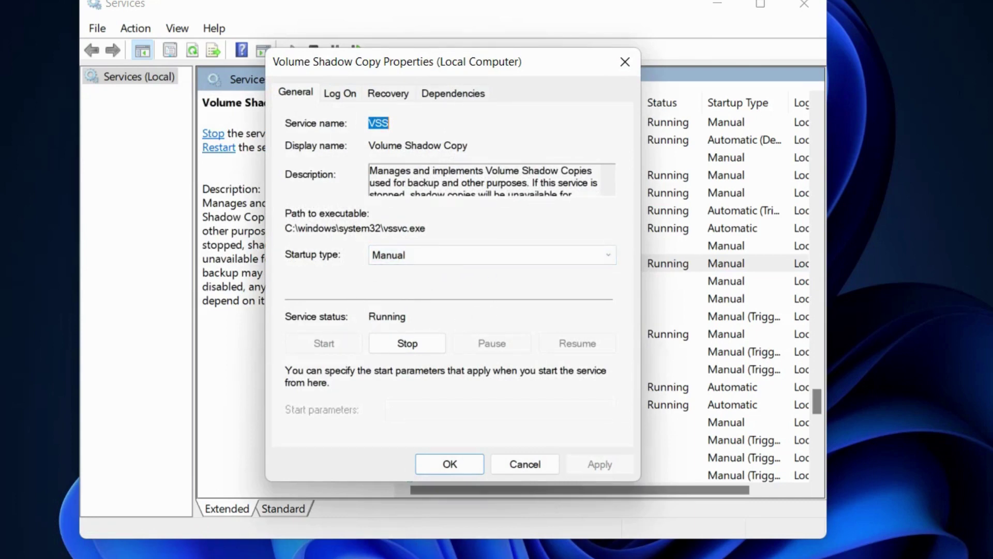
left_click(421, 256)
left_click(413, 284)
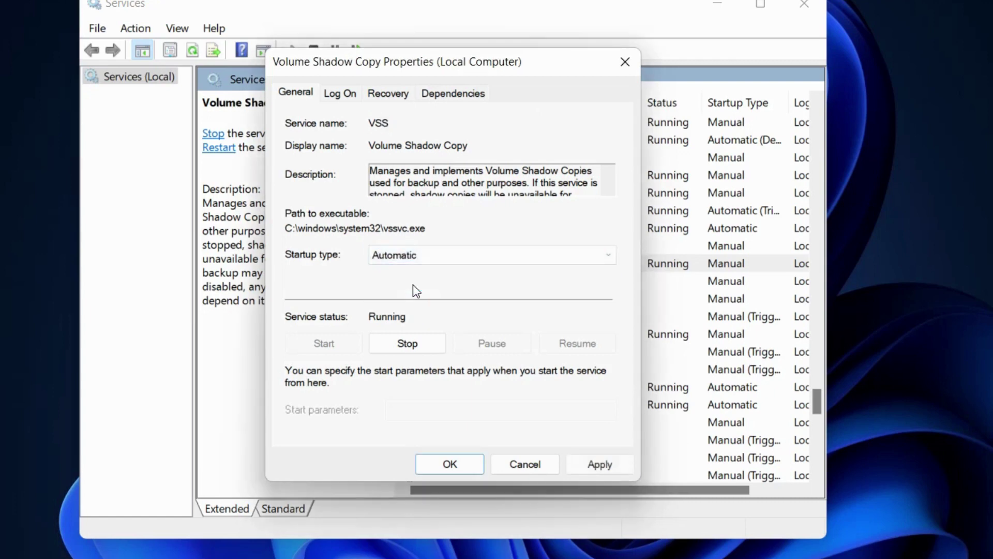
left_click(600, 467)
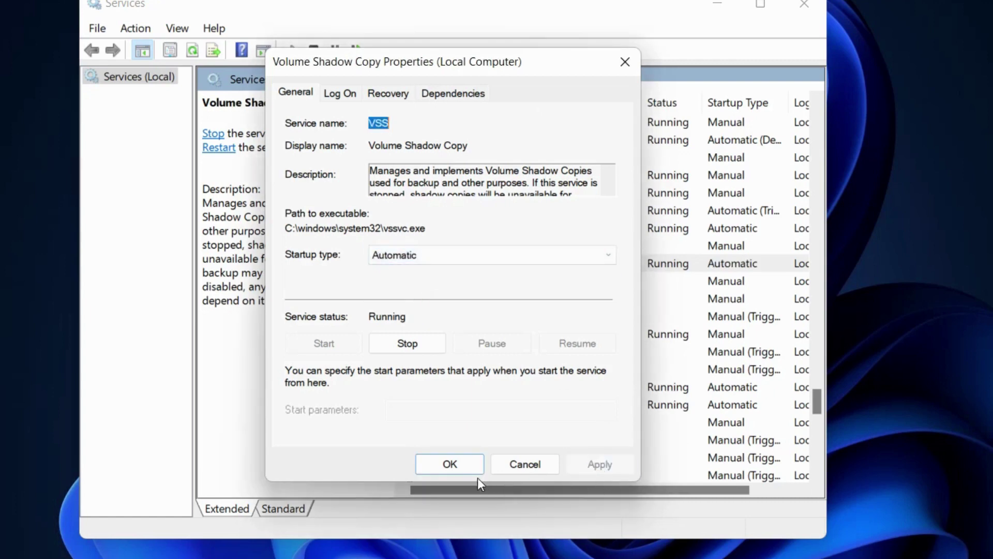
left_click(449, 464)
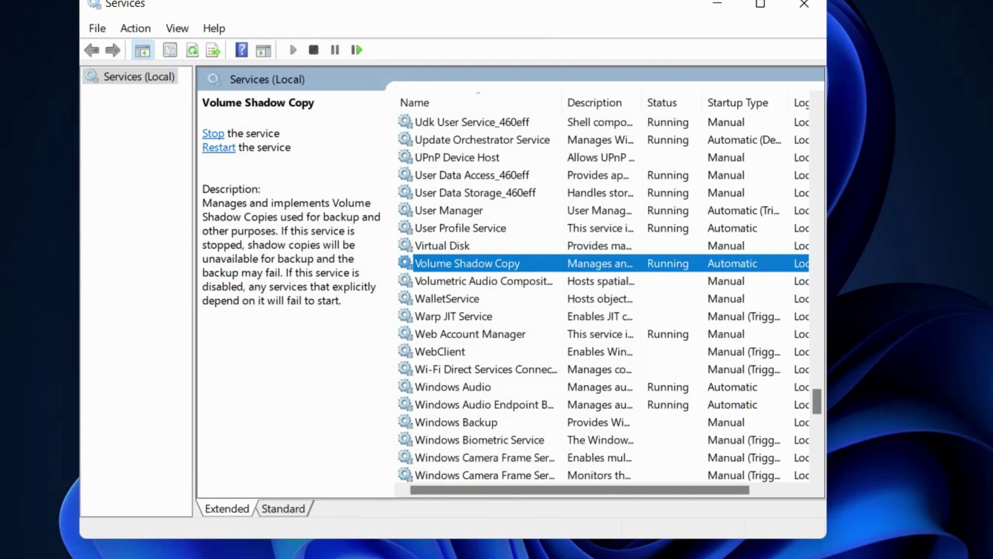
Step: Start the Windows Backup service
scroll(468, 331, "down", 4)
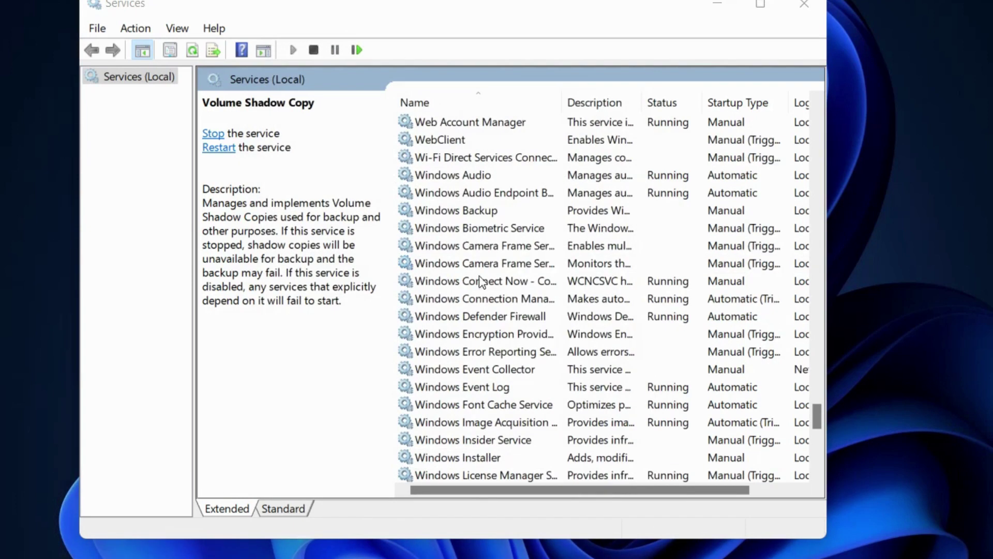
left_click(476, 212)
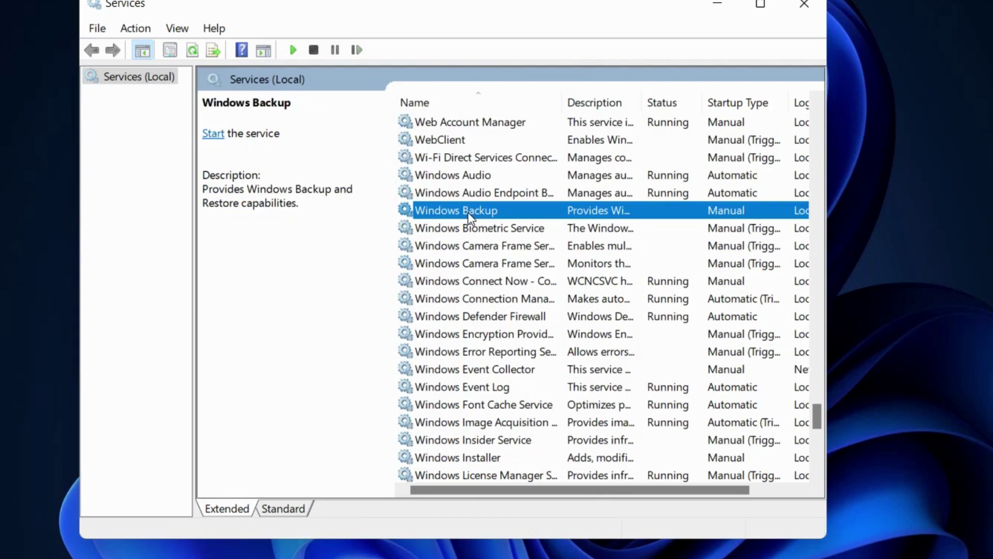
right_click(467, 212)
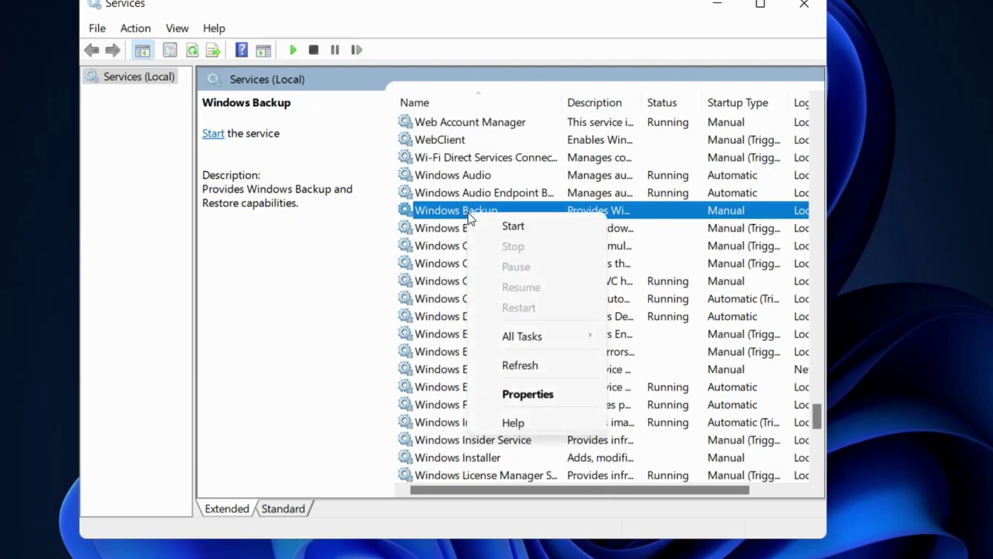
left_click(514, 226)
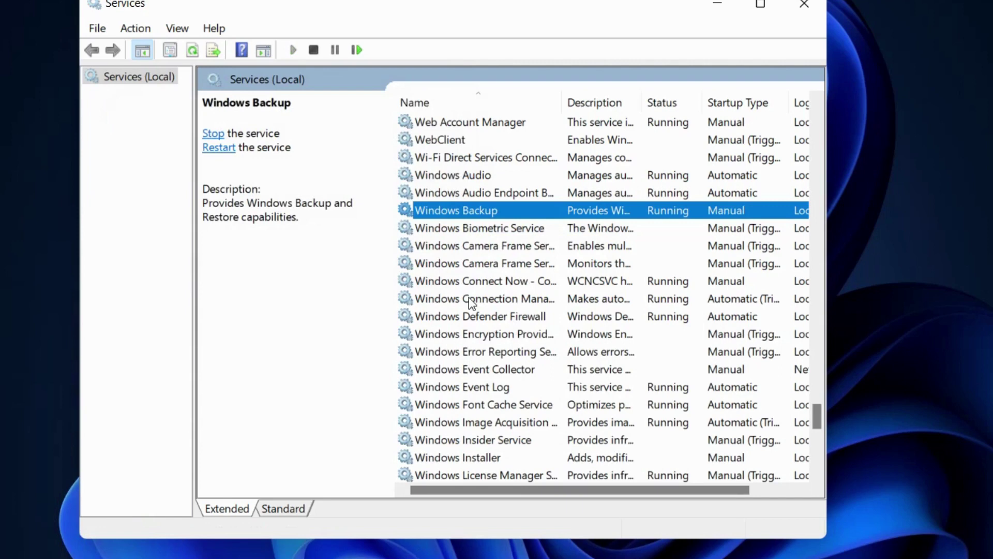
Step: Set the Windows Backup startup type to Automatic and apply it
double_click(438, 210)
left_click(413, 255)
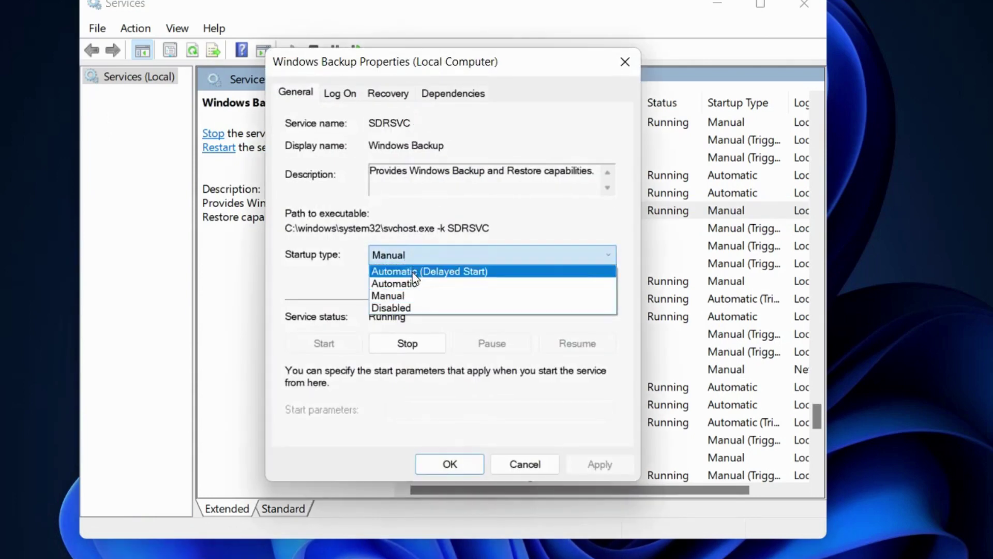
left_click(411, 279)
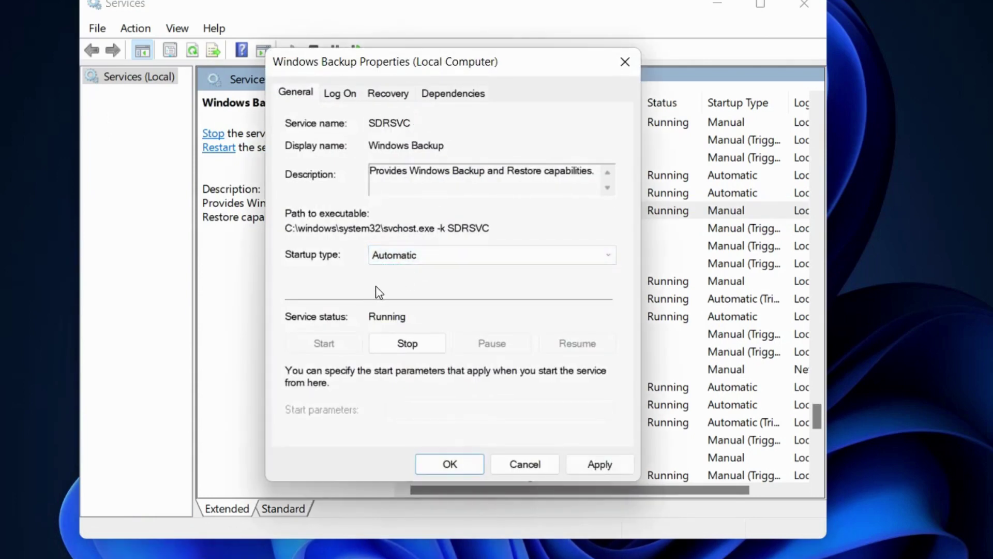
left_click(598, 465)
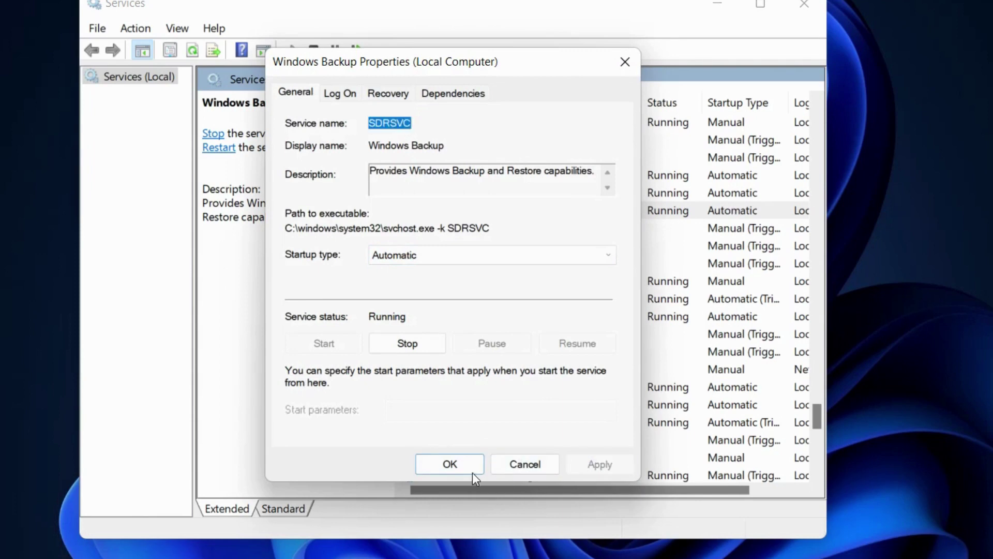
left_click(457, 466)
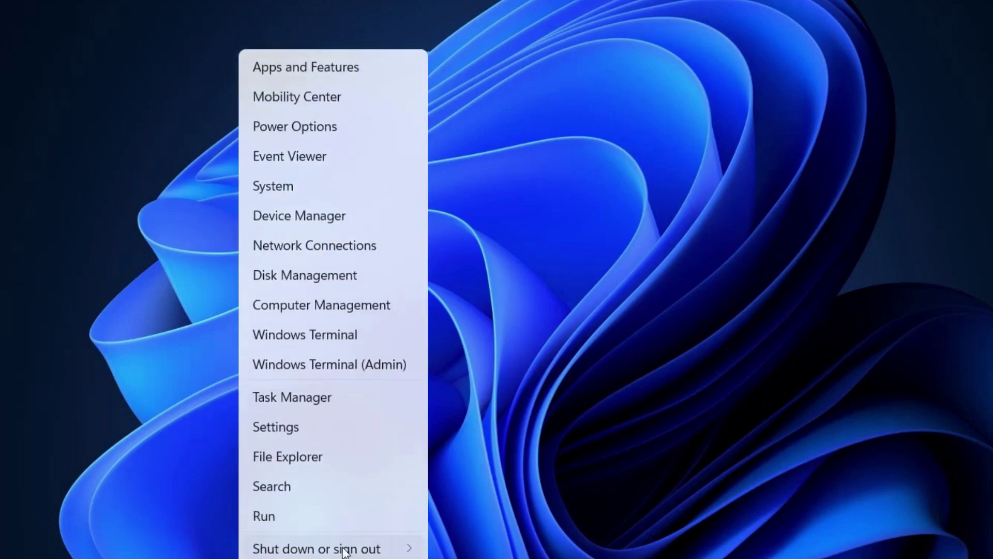
Step: Open the Run dialog, centre it on screen, and enter 'msconfig'
left_click(295, 519)
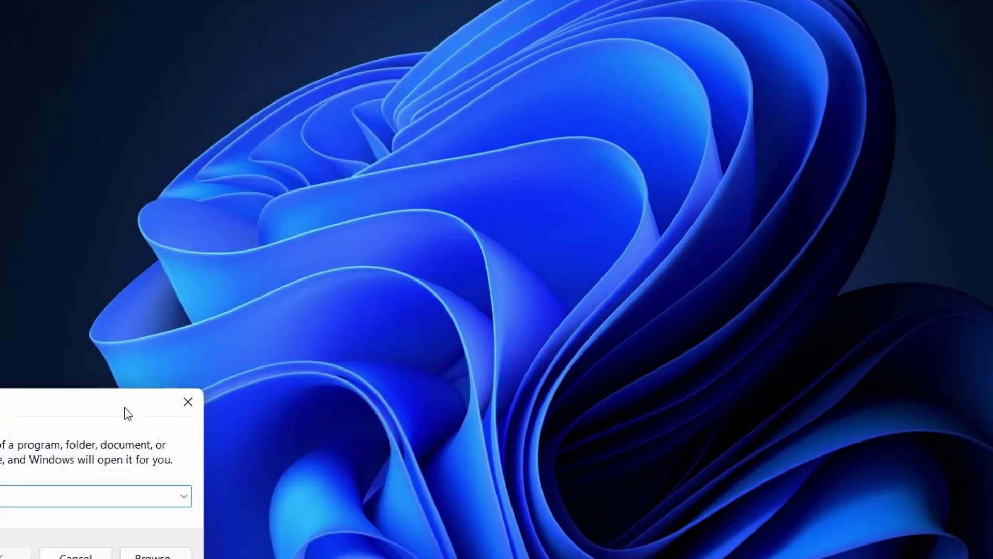
left_click_drag(109, 406, 476, 228)
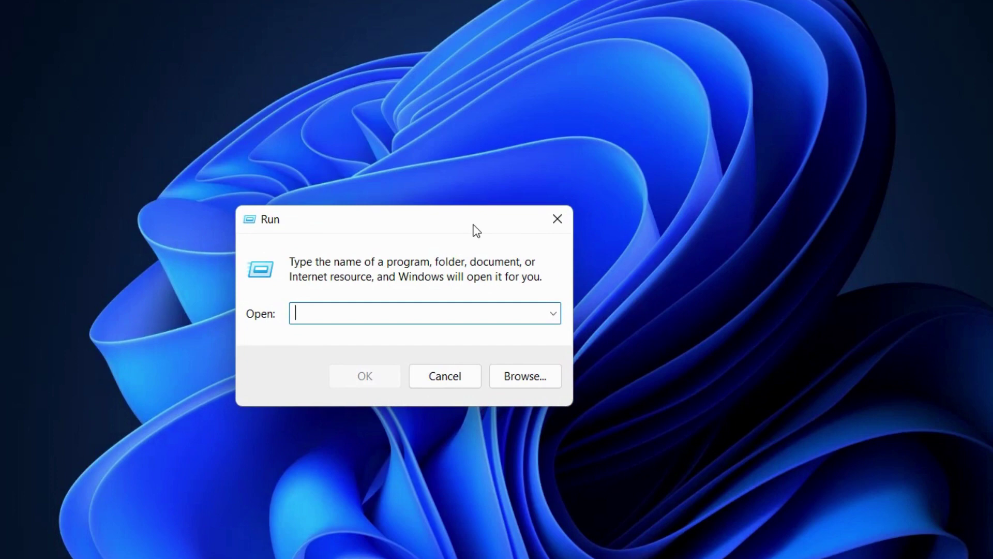
type("mscon")
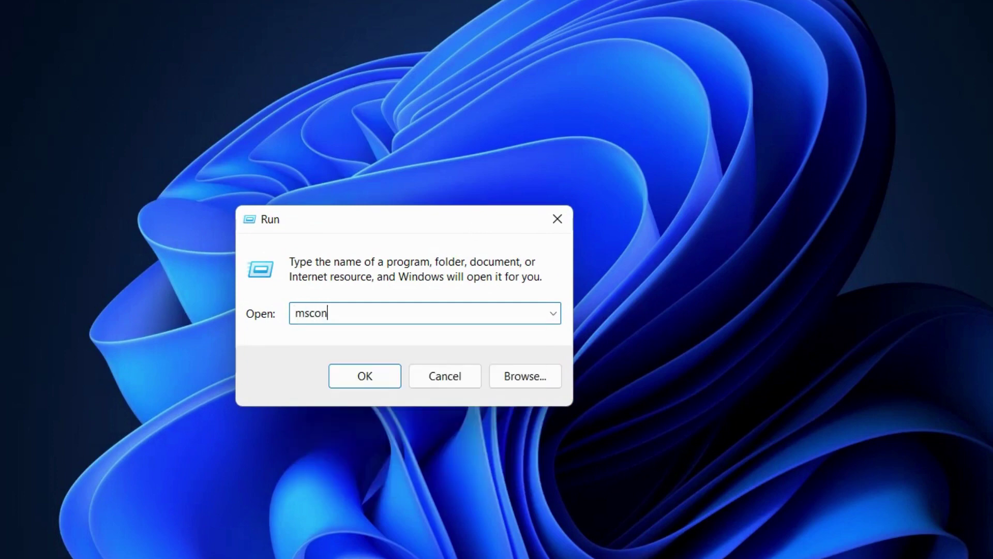
type("fig")
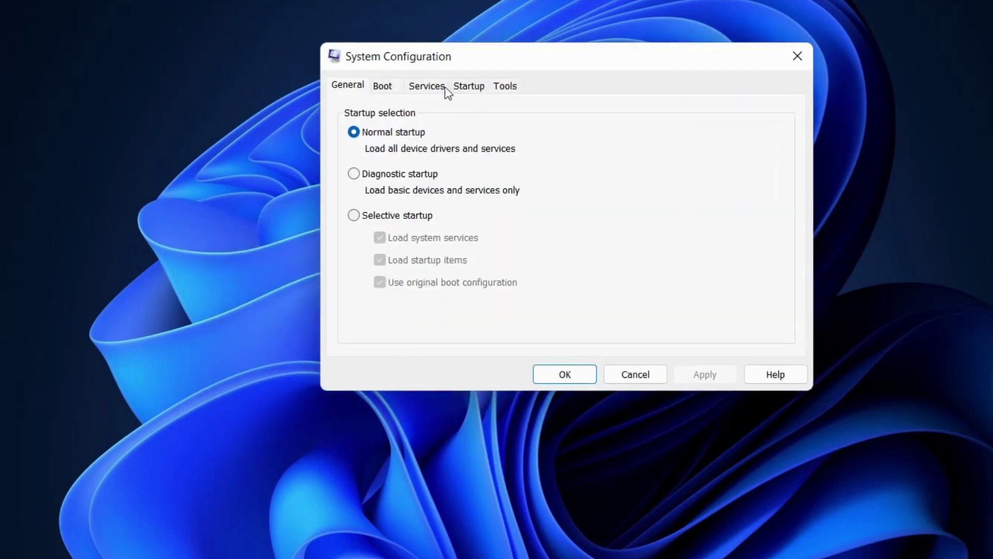
Step: Tick 'Hide all Microsoft services' on the Services tab, then open Task Manager from the Startup tab
left_click(429, 86)
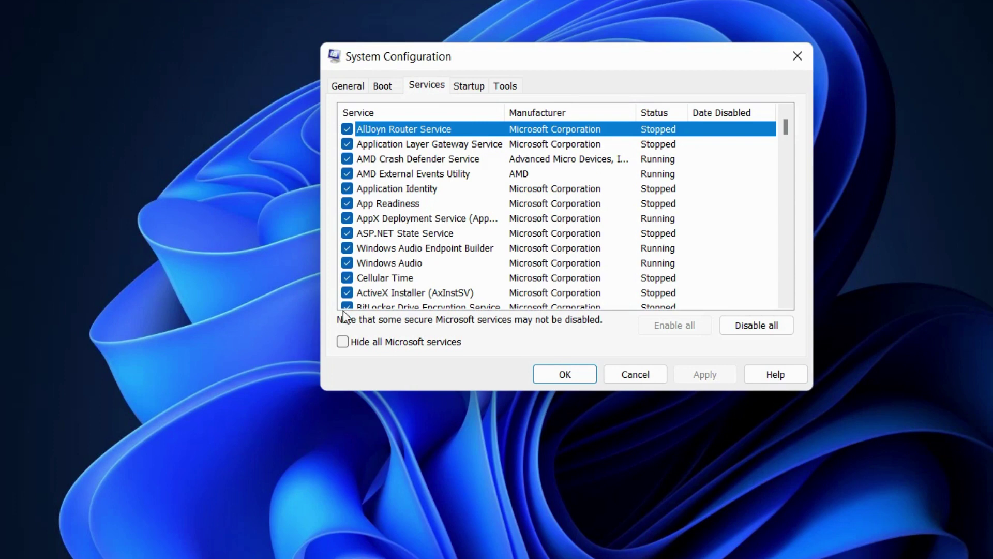
left_click(343, 342)
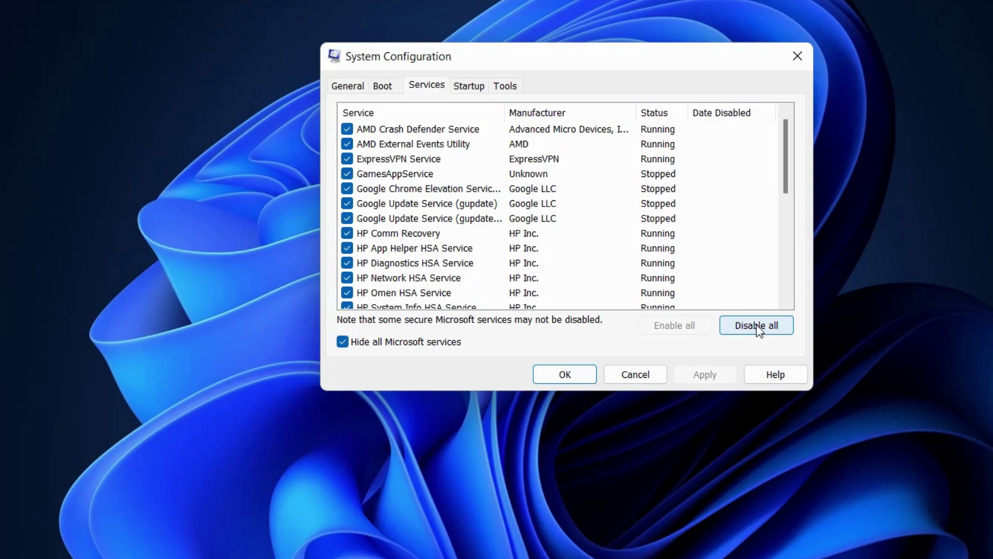
left_click(465, 86)
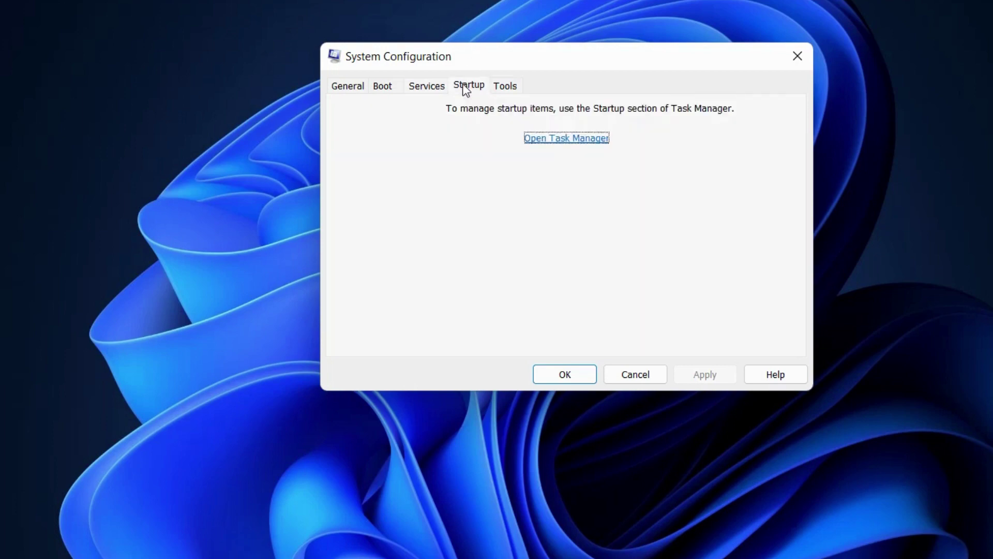
left_click(543, 138)
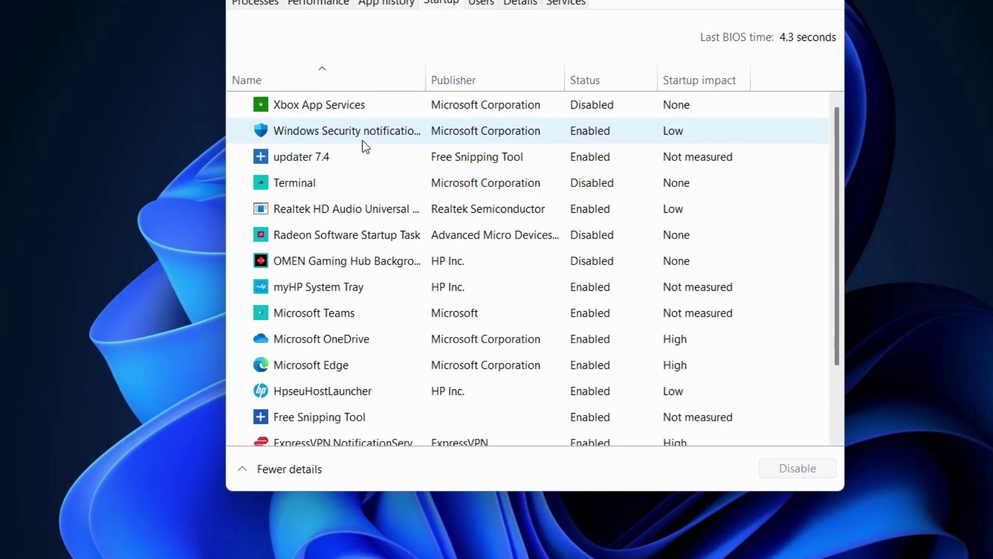
right_click(340, 132)
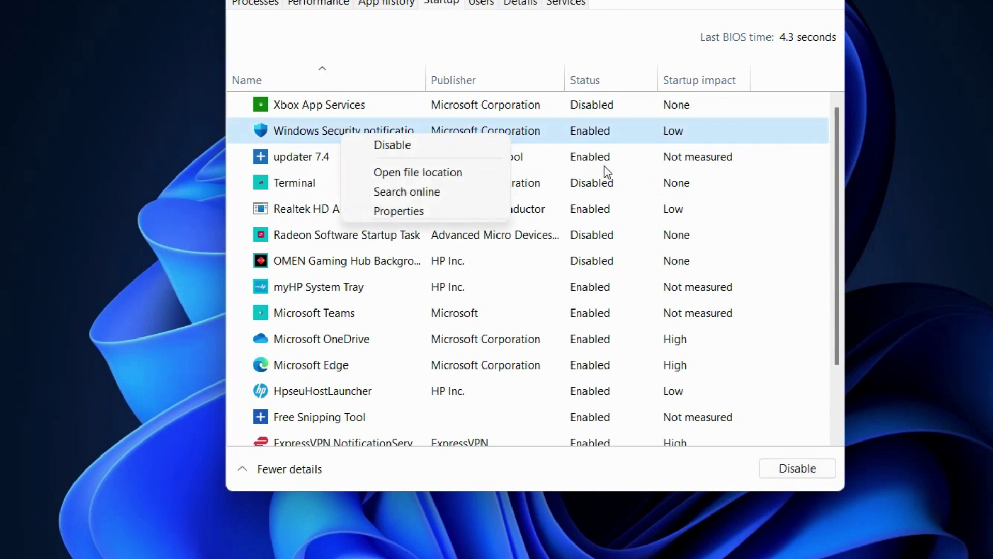
right_click(291, 160)
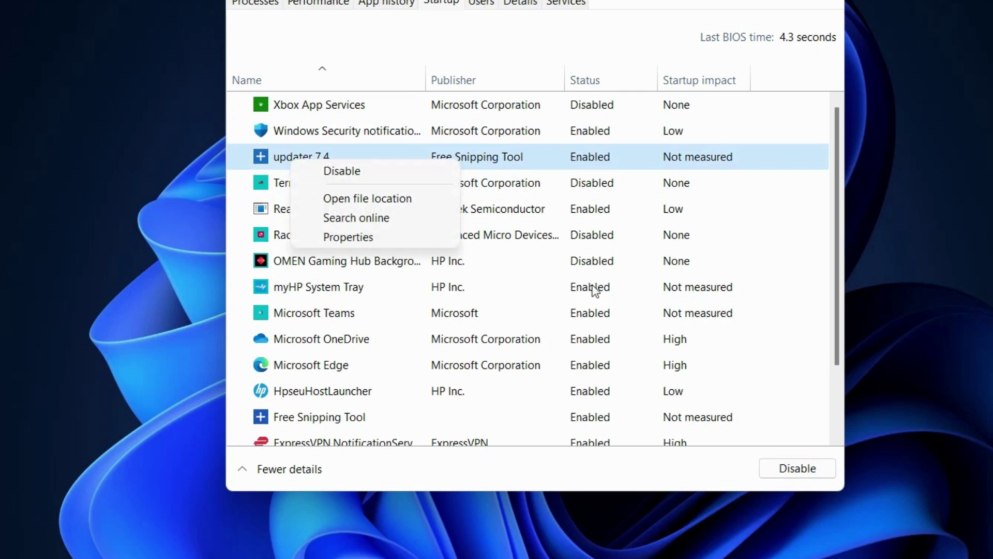
right_click(318, 291)
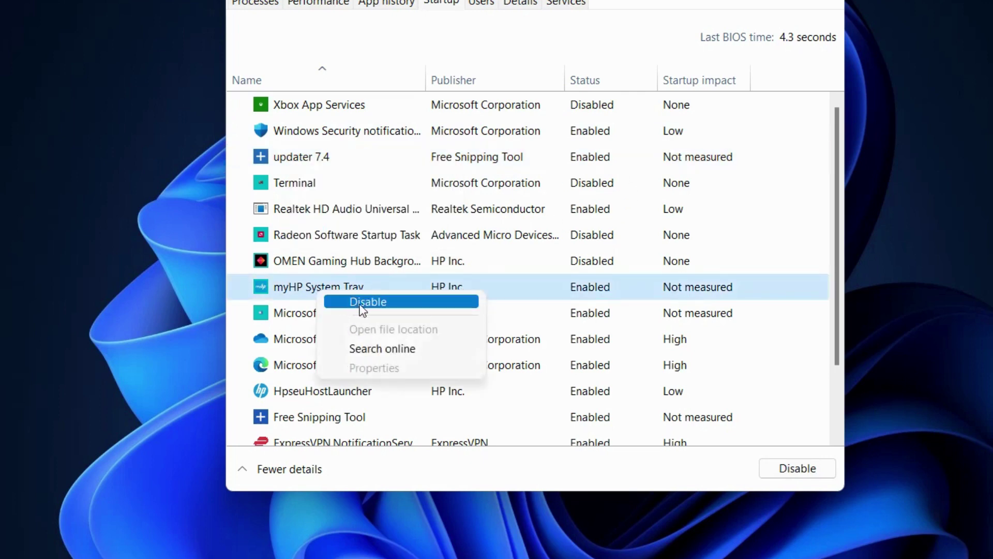